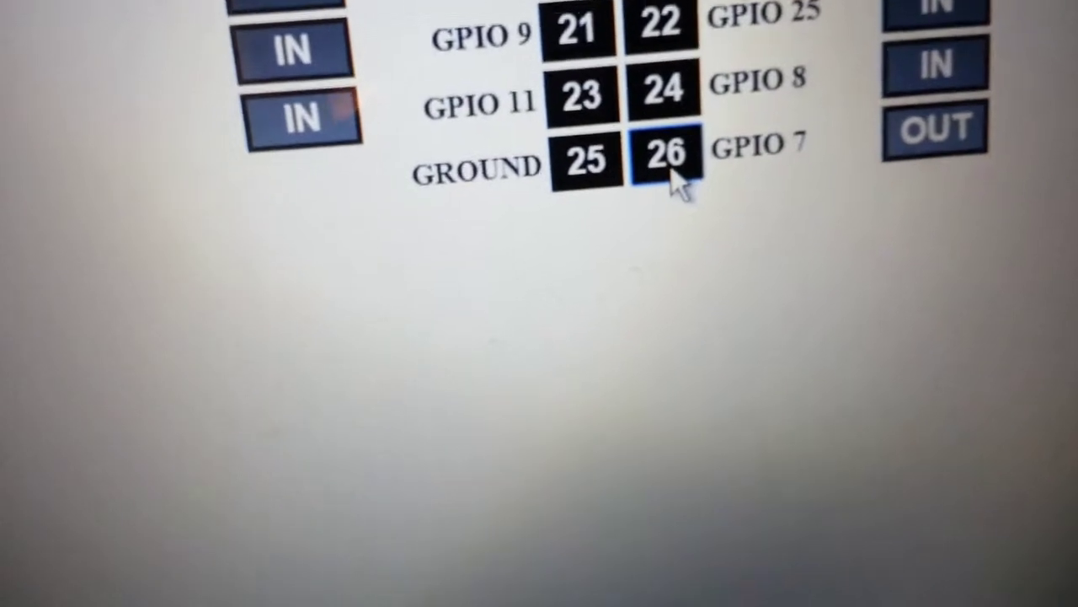
Step: Drive header pin 26 (GPIO 7) high so its cell turns yellow and the LED lights
click(657, 169)
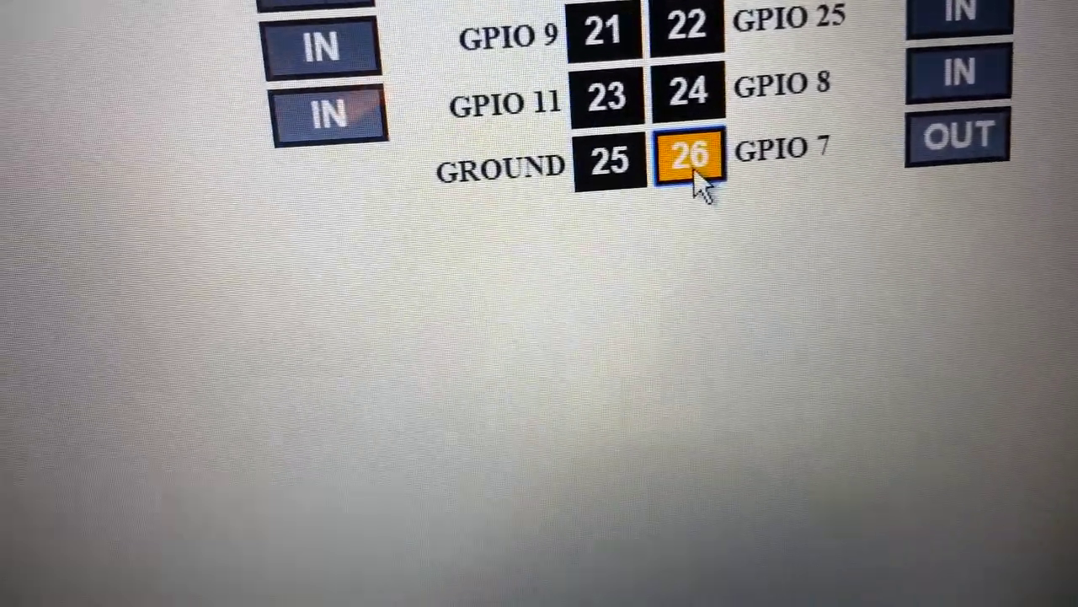